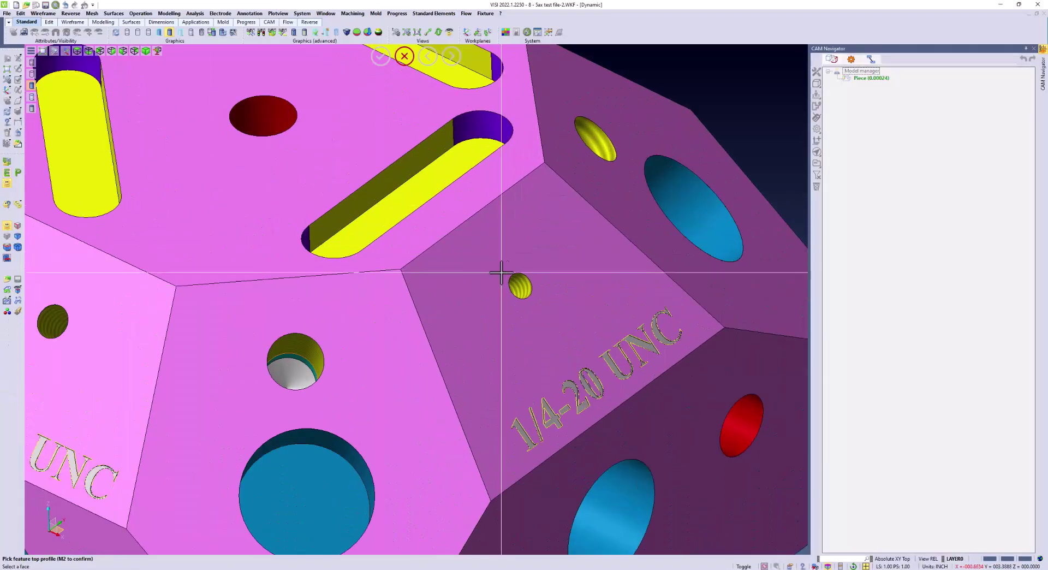
- Create a Thread INCH feature from the small hole face, 0.201 diameter and 0.625 deep
left_click(520, 284)
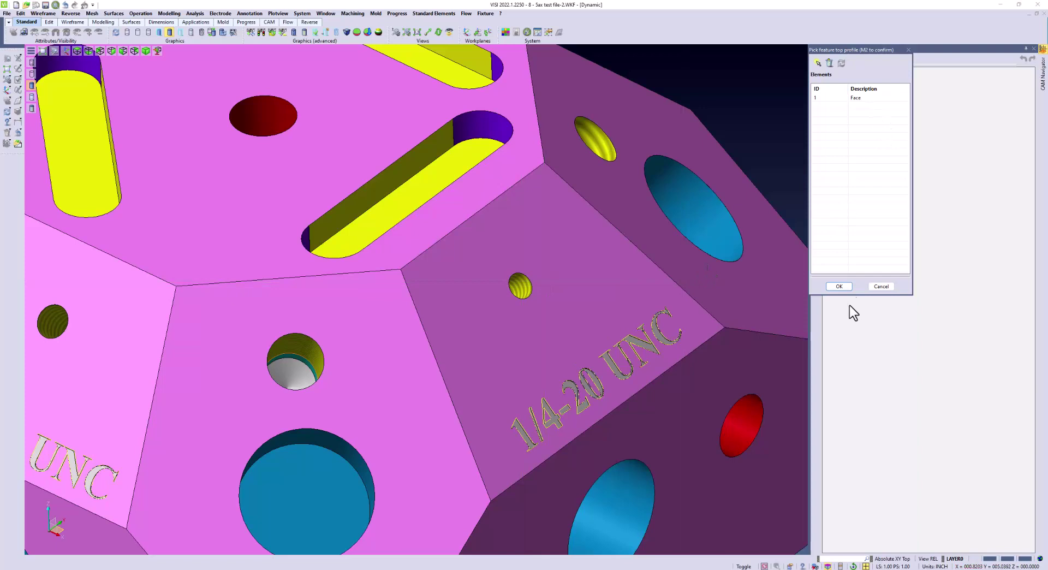
left_click(839, 286)
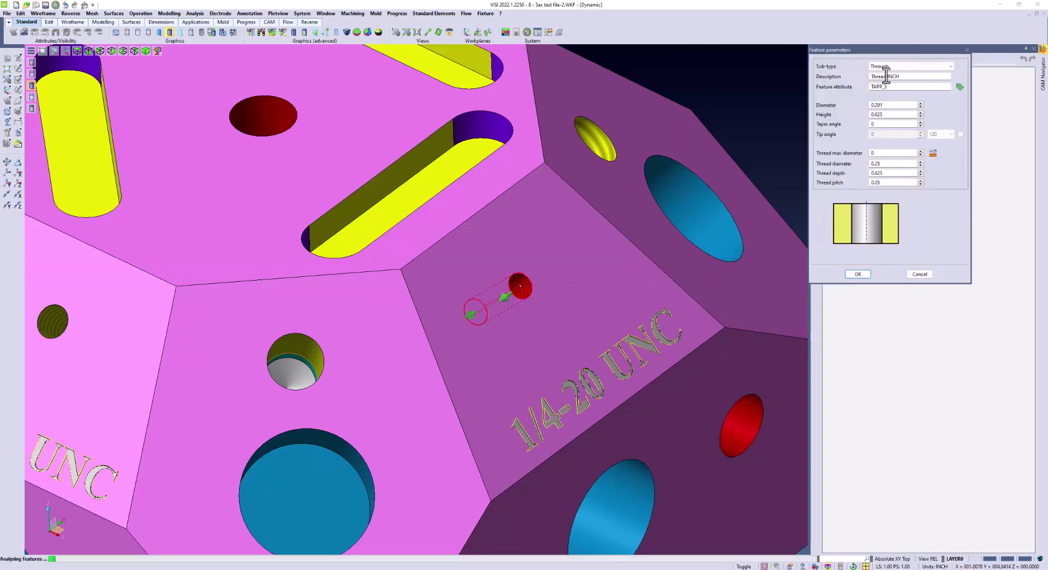
left_click(867, 274)
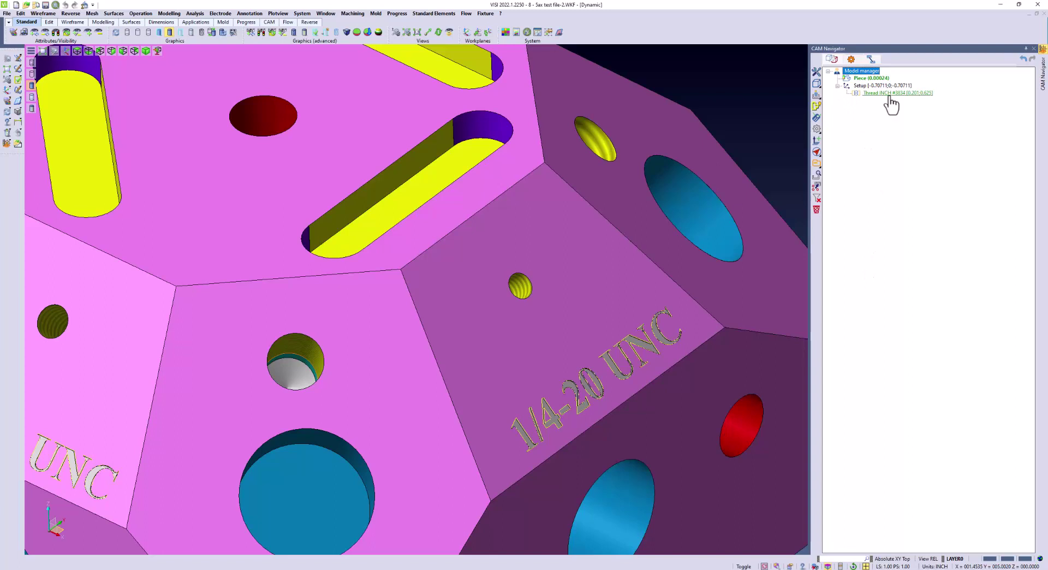
left_click(889, 94)
- Add a 2.5ax Mill thread operation to the Thread INCH feature, choosing the 1/4-20 Threadmill
right_click(890, 95)
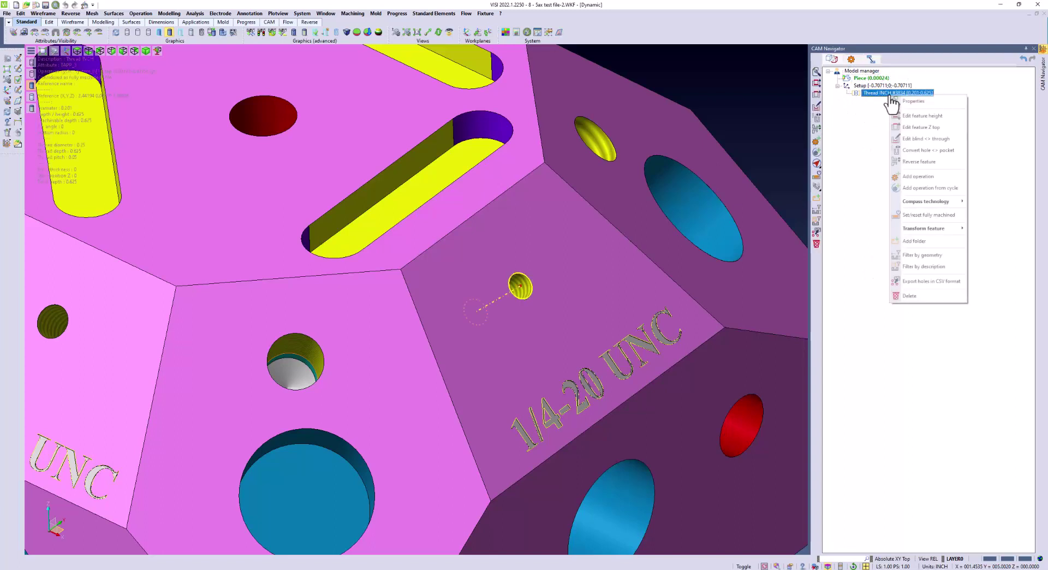
left_click(937, 176)
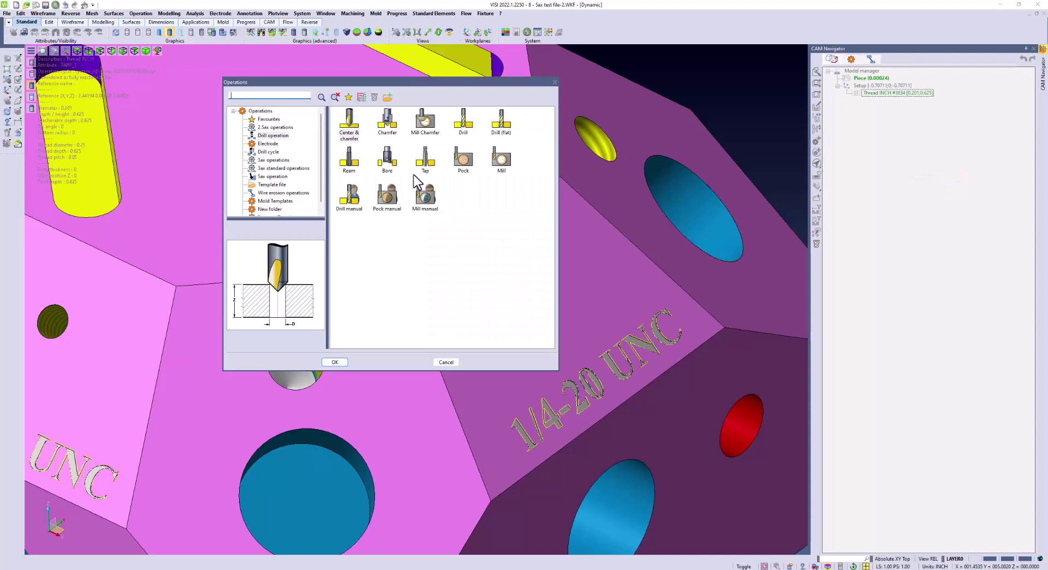
left_click(274, 129)
left_click(352, 166)
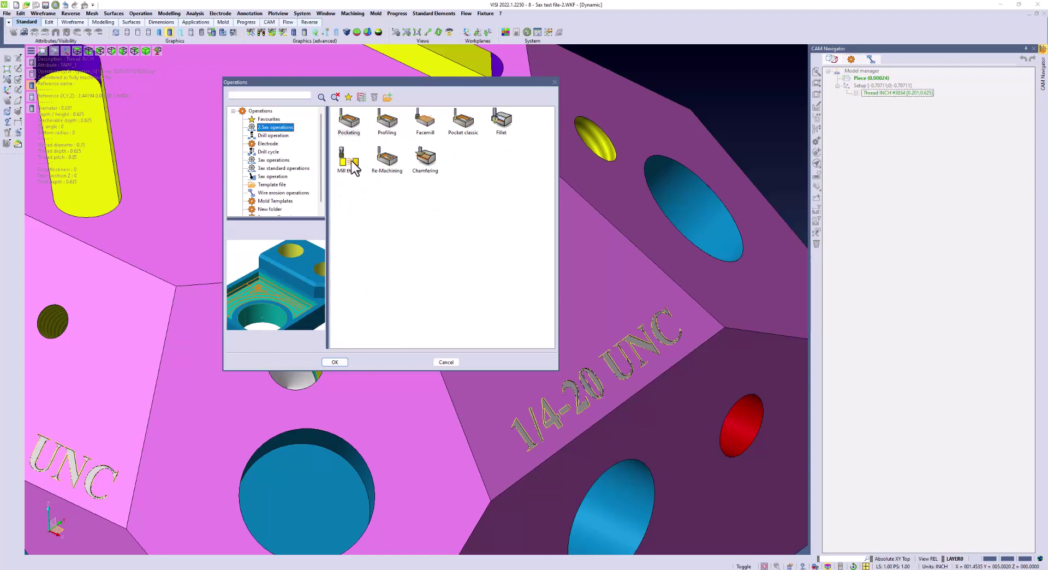
left_click(352, 167)
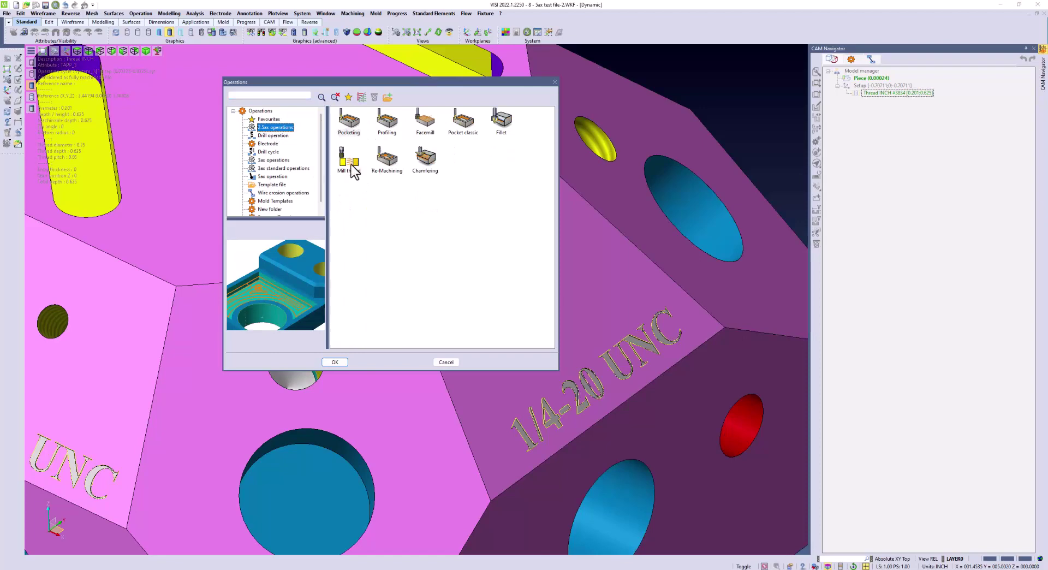
left_click(335, 362)
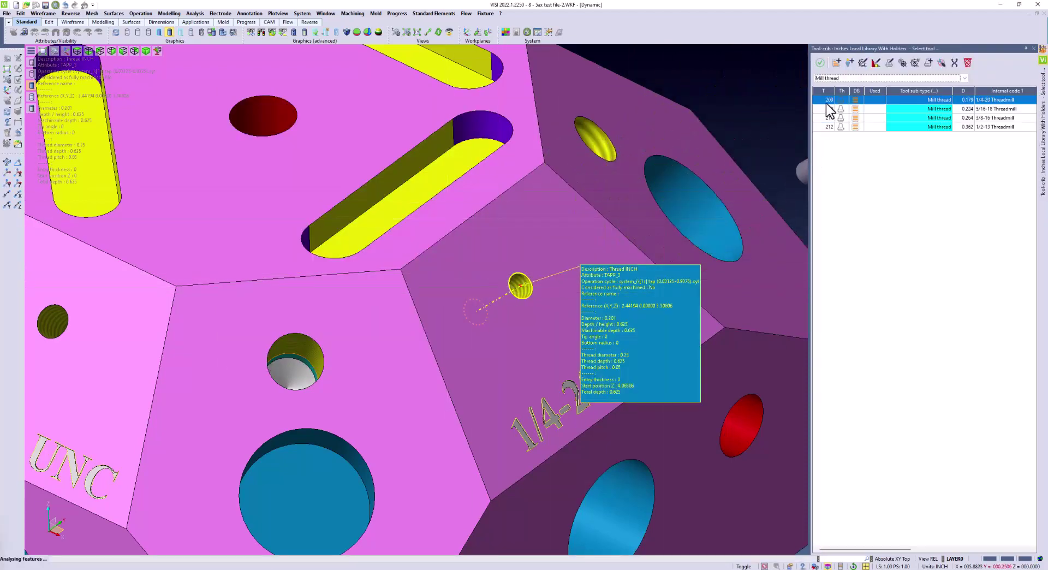
left_click(993, 101)
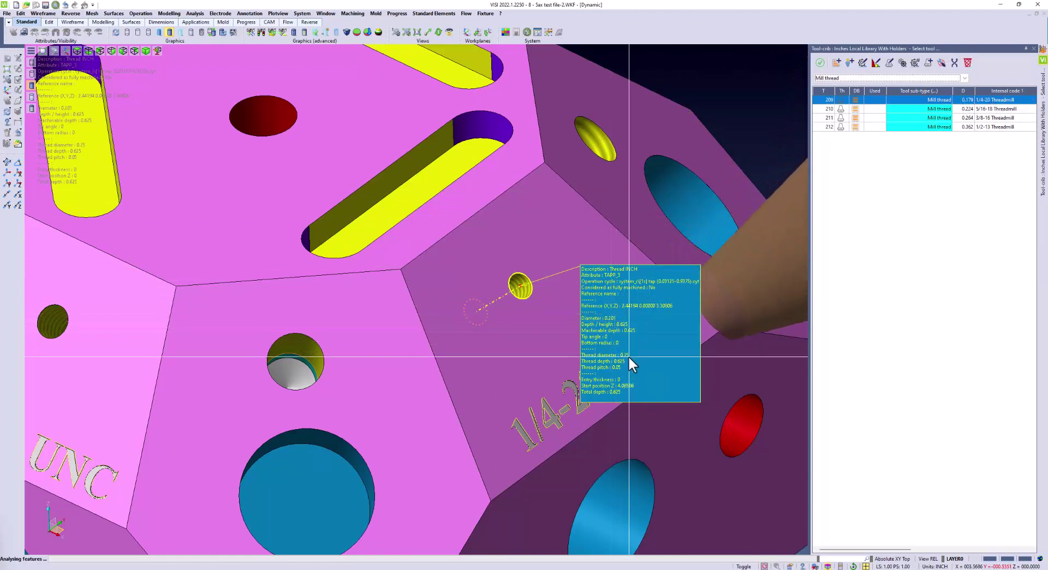
- Confirm the threadmill, then play CAM-setup18's Mill thread toolpath in Toolpath laboratory
left_click(820, 63)
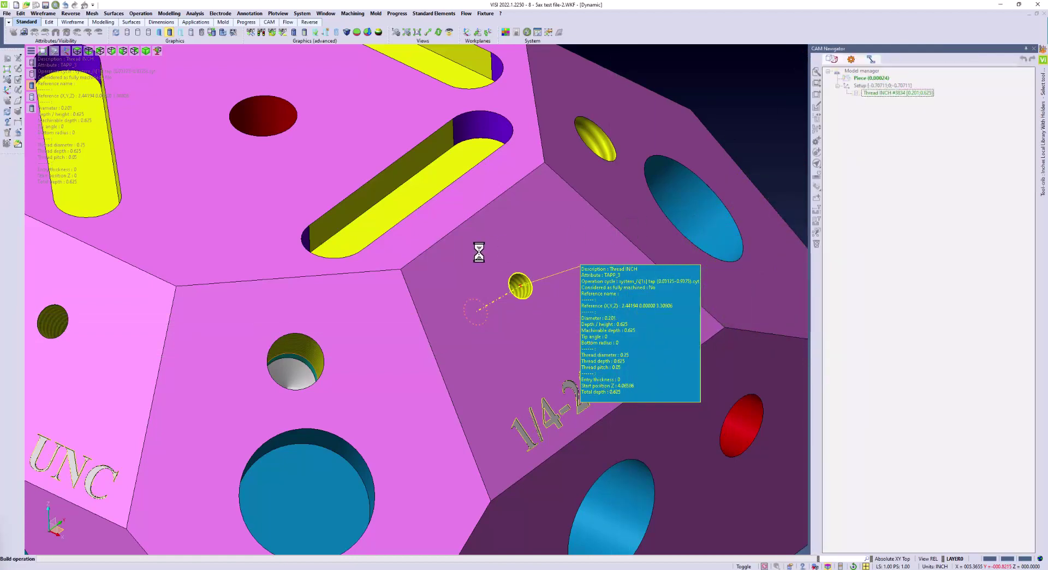
scroll(478, 251, "down", 5)
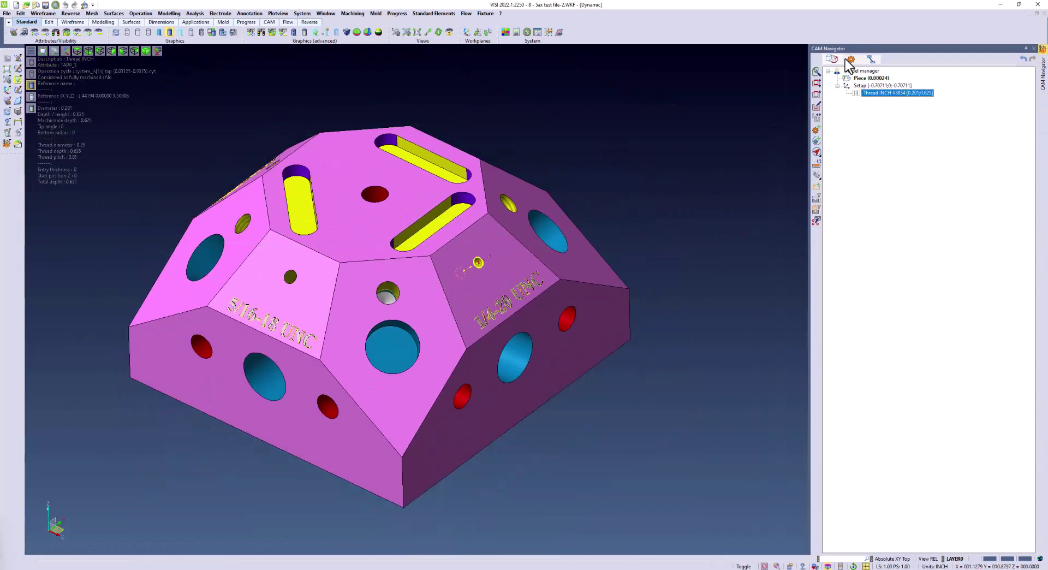
left_click(862, 70)
left_click(838, 94)
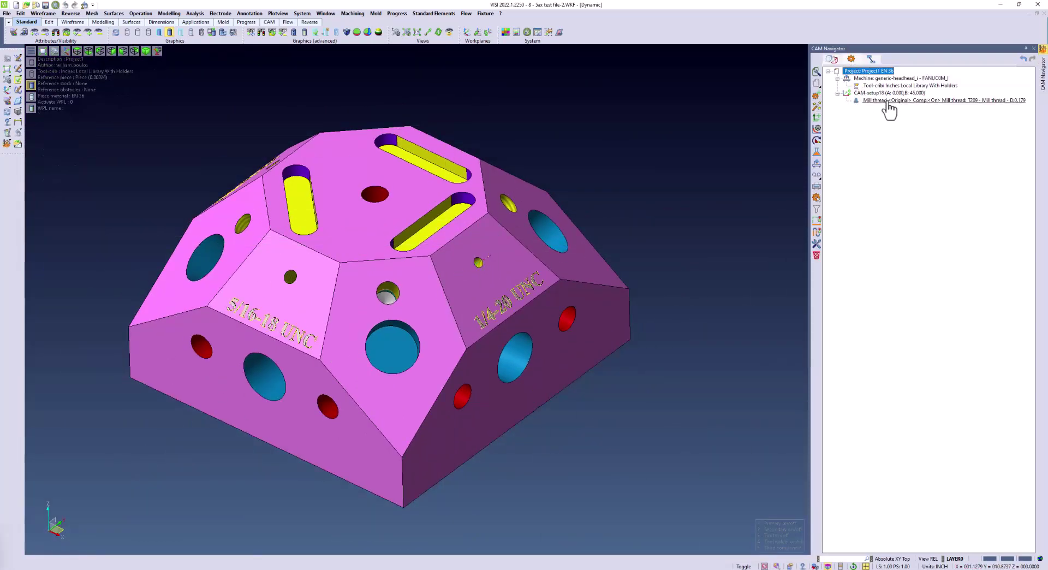
left_click(887, 101)
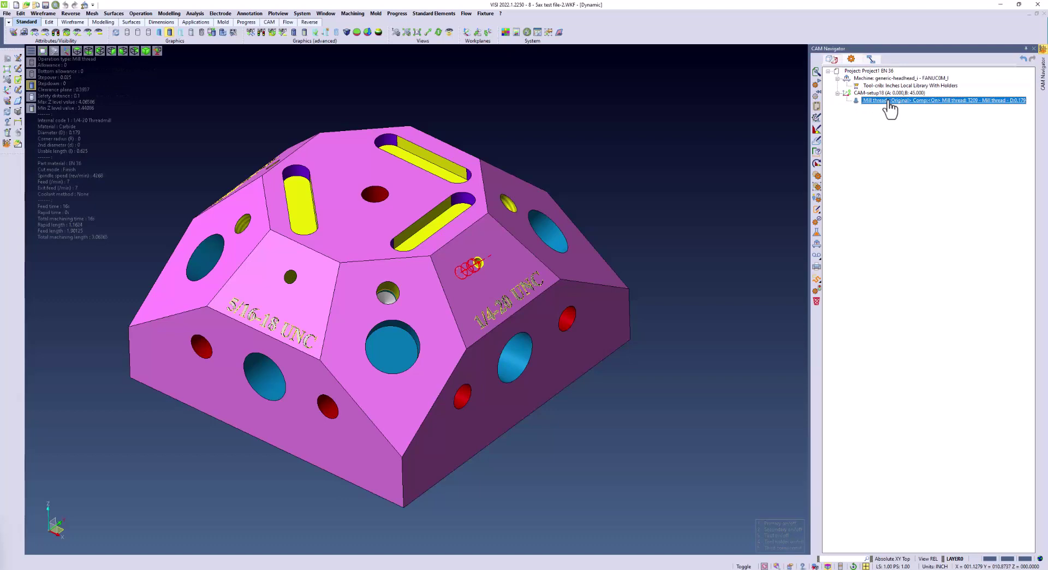
double_click(887, 100)
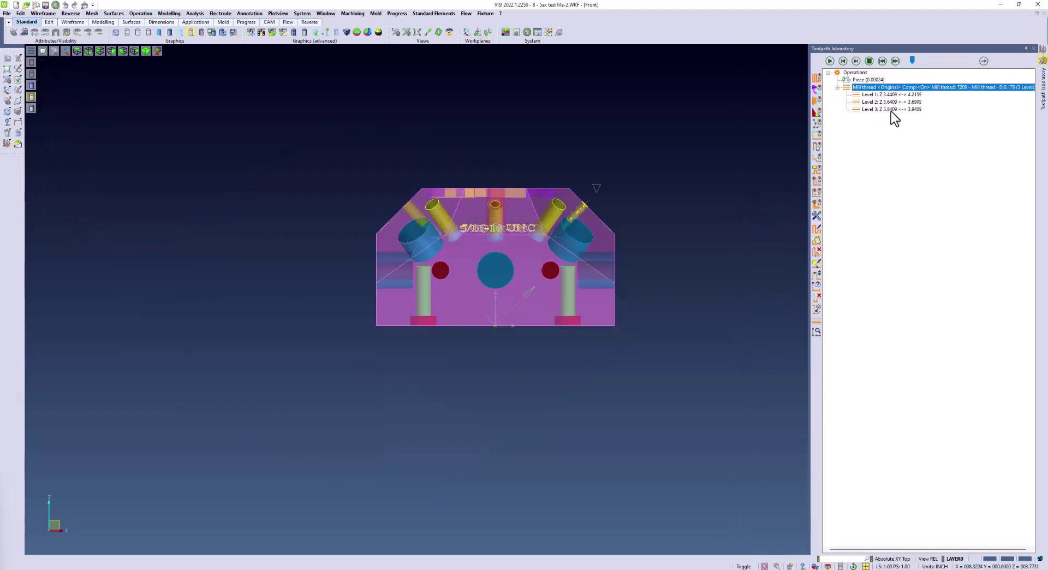
left_click(829, 61)
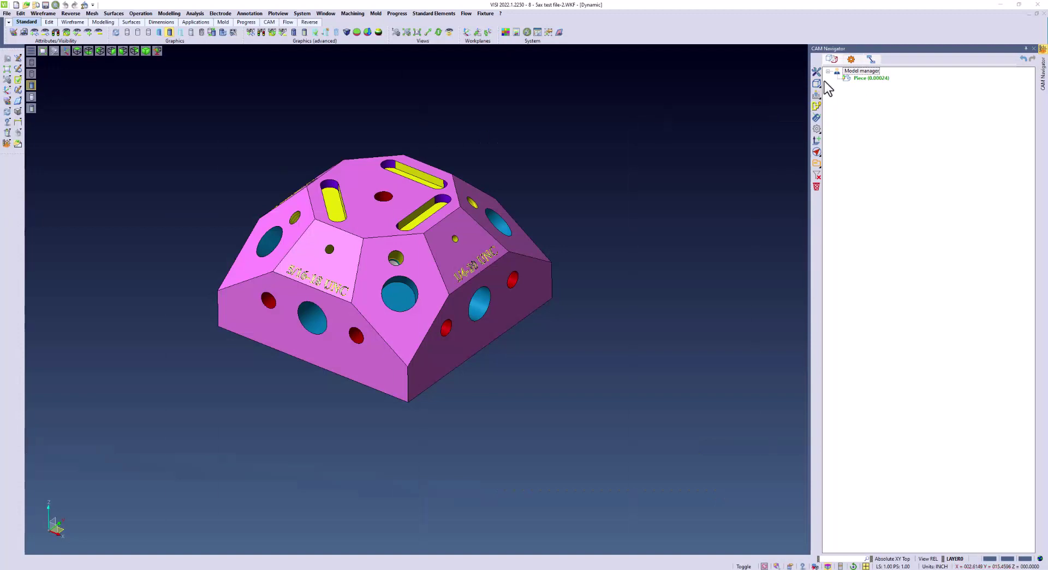
- Run automatic recognition with Hole recognition (MFR) only, Feature recognition (AFR) unchecked
right_click(858, 71)
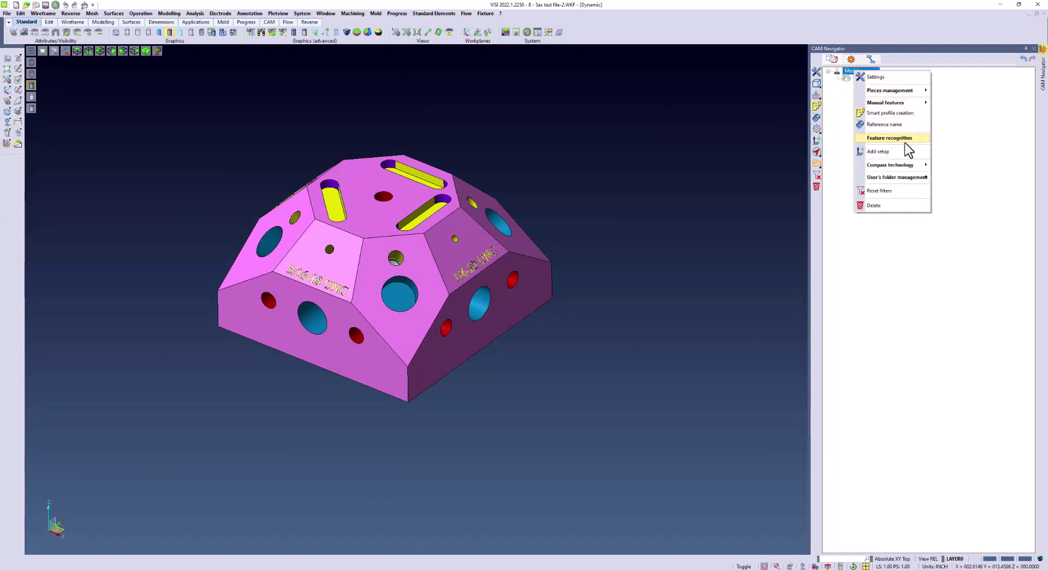
mouse_move(905, 144)
left_click(948, 141)
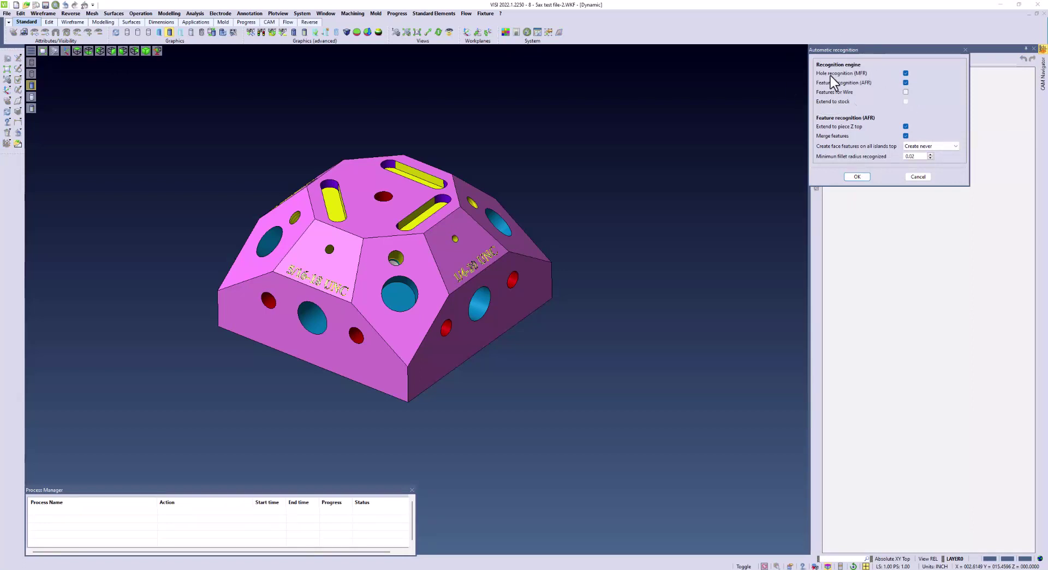
left_click(906, 82)
left_click(858, 176)
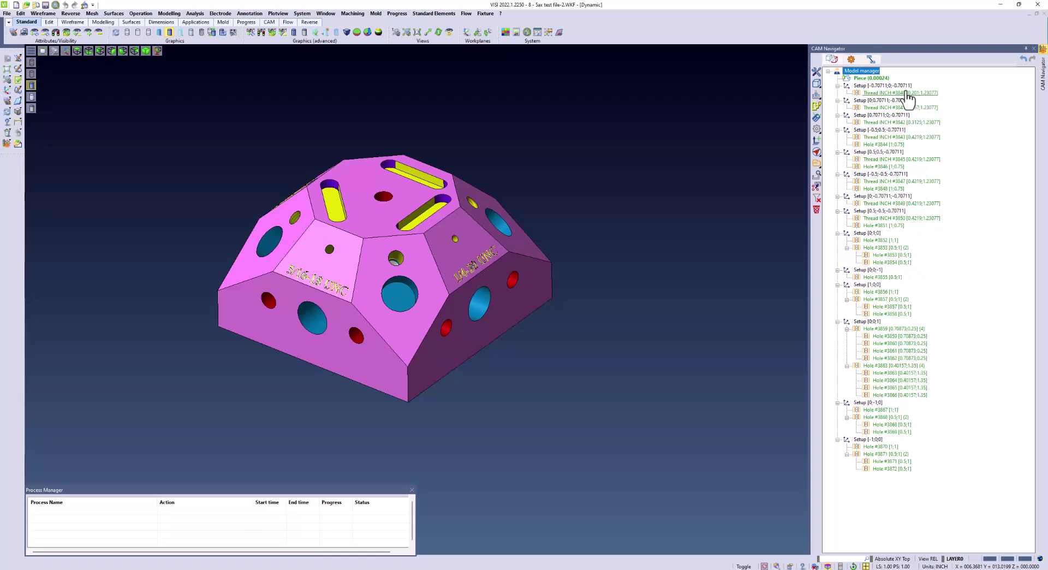
- Apply a Compass technology rule to the angled-setup thread and hole features, then select all operations
left_click_drag(905, 101, 884, 225)
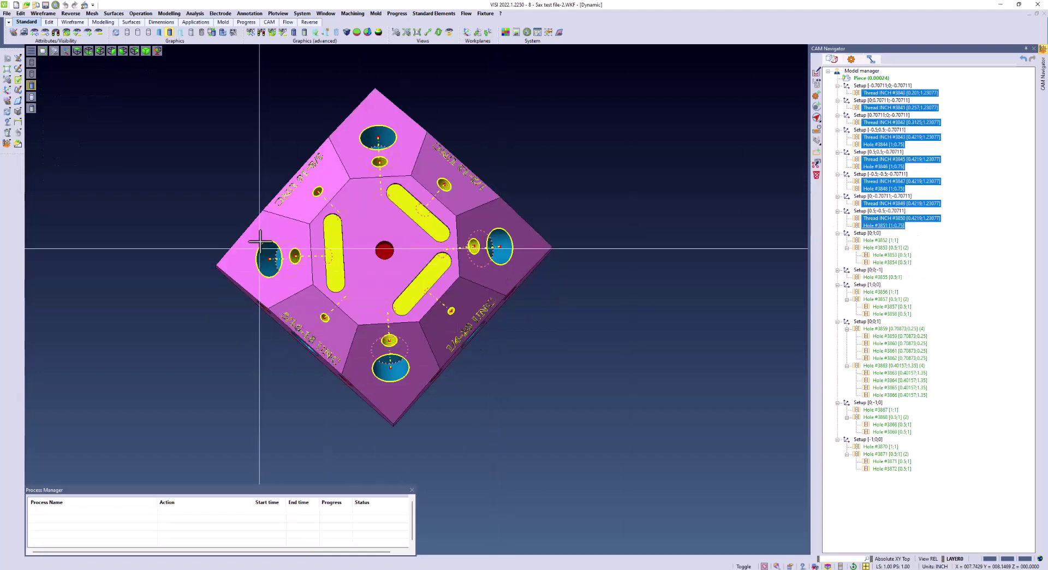
right_click(908, 226)
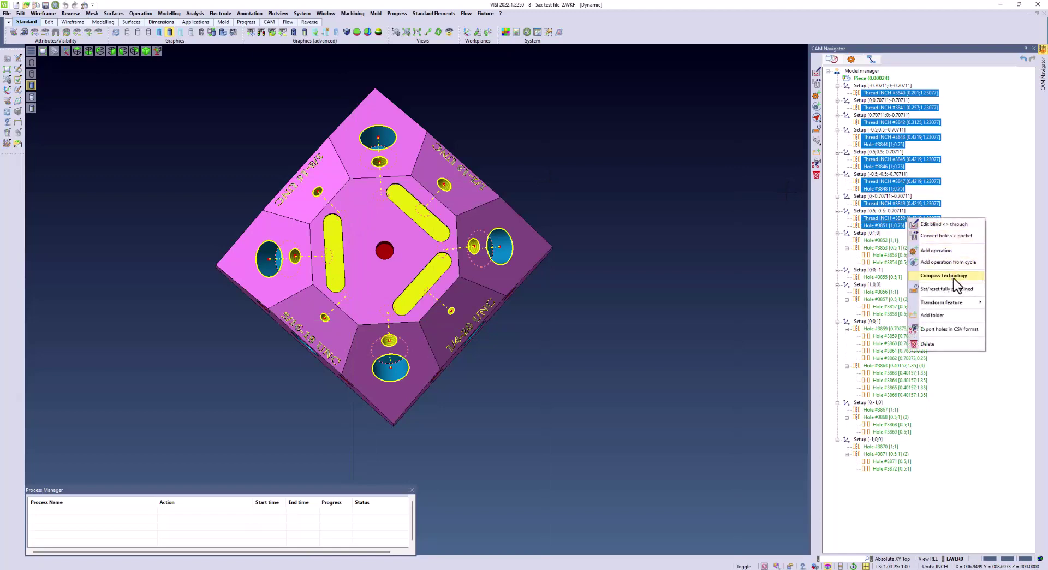
left_click(956, 282)
left_click(855, 284)
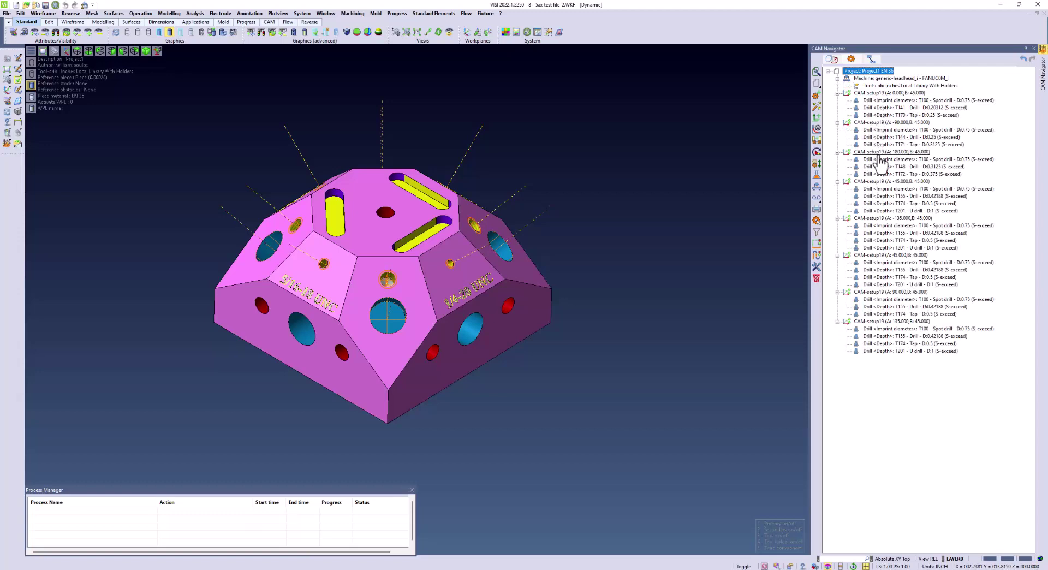
left_click_drag(967, 355, 894, 98)
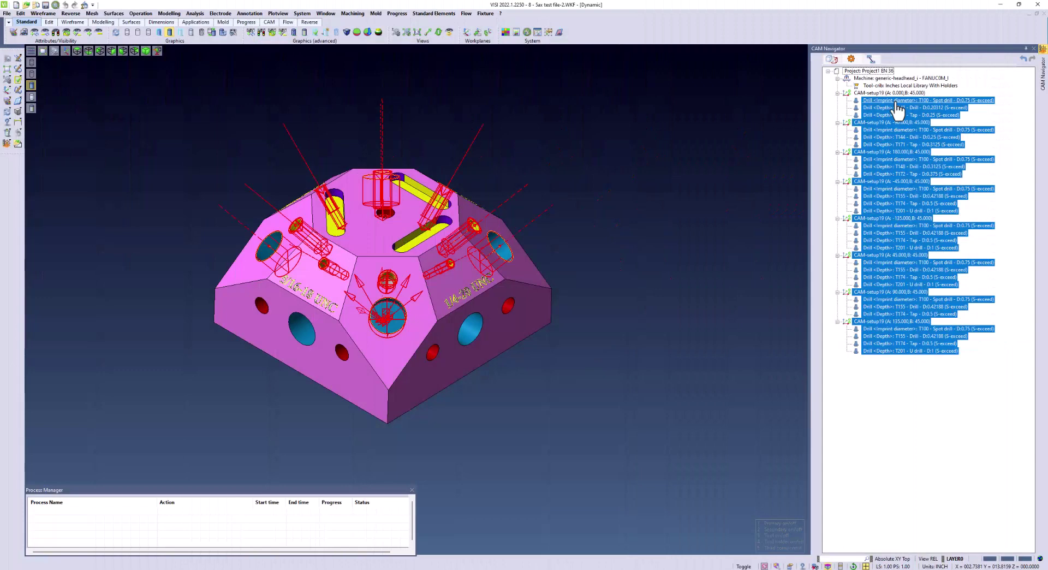
- Launch a Kinematics simulation of the selected operations, accepting the default parameters
right_click(896, 104)
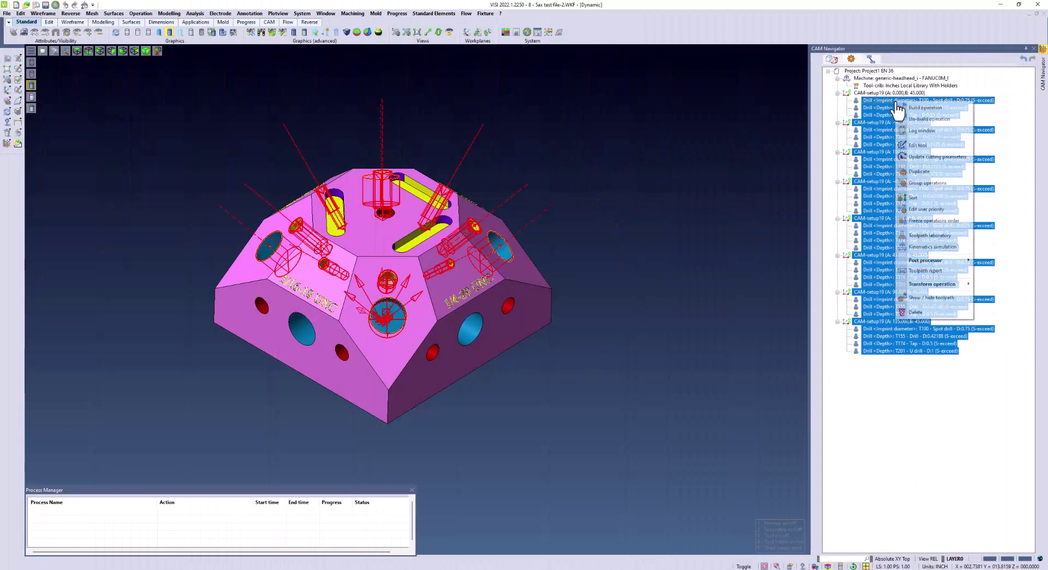
left_click(934, 247)
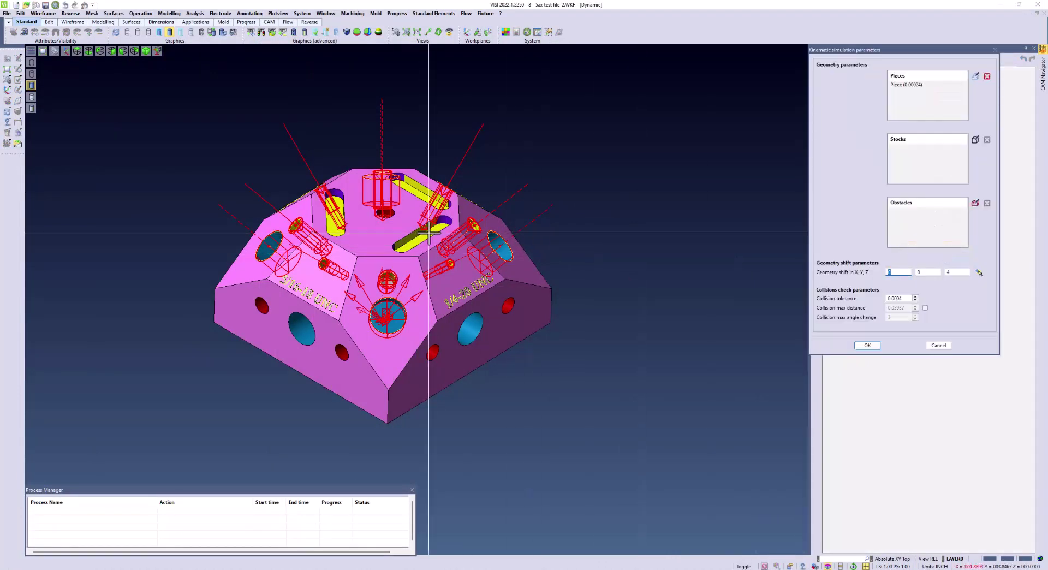
left_click(862, 344)
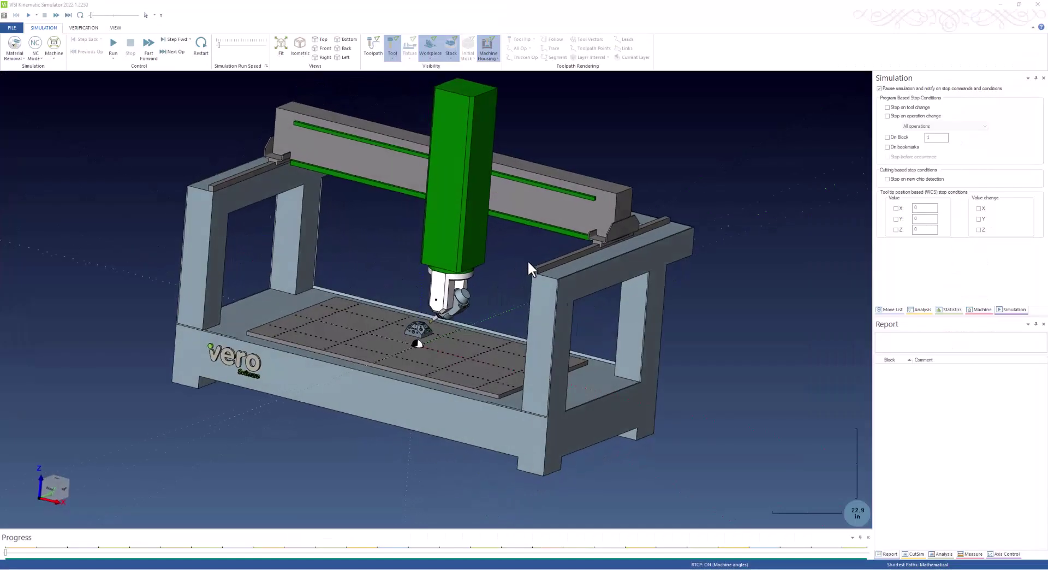
- Run the kinematic simulation on the workpiece, watching reported collisions, then close the simulator
scroll(428, 332, "up", 5)
middle_click_drag(432, 321, 487, 302)
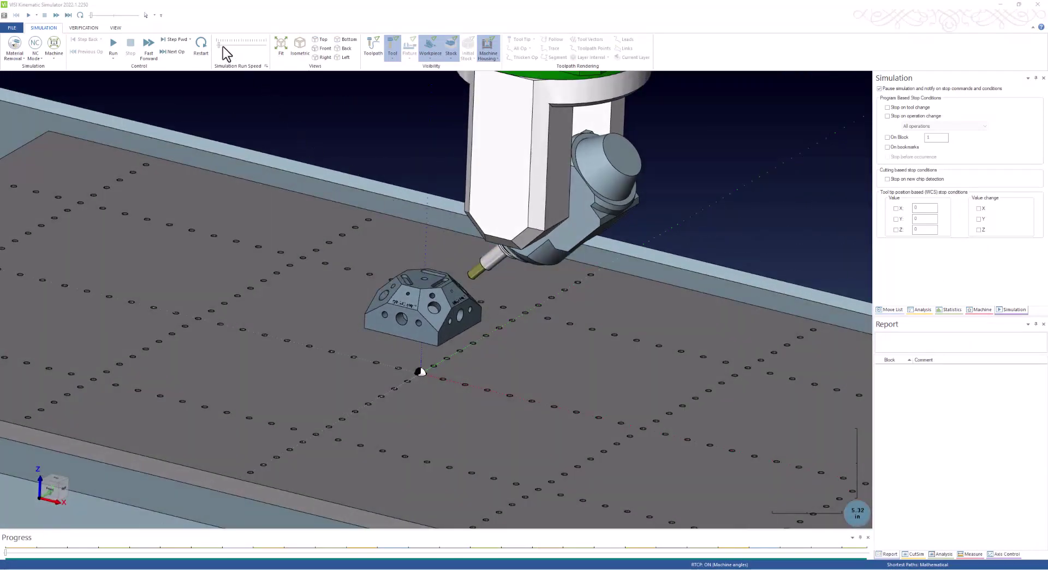
left_click(138, 48)
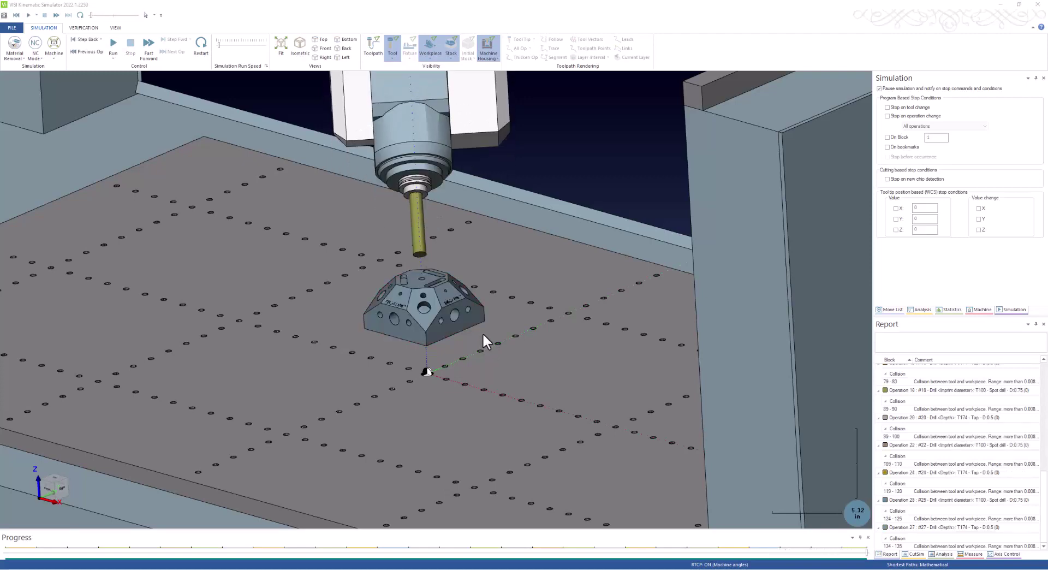
middle_click_drag(512, 346, 715, 271)
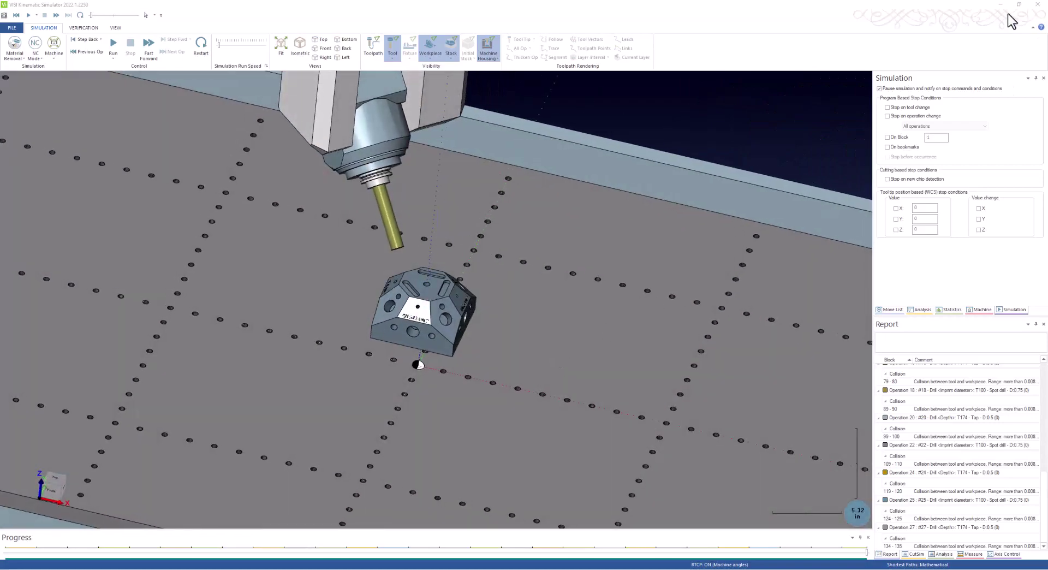
left_click(1036, 5)
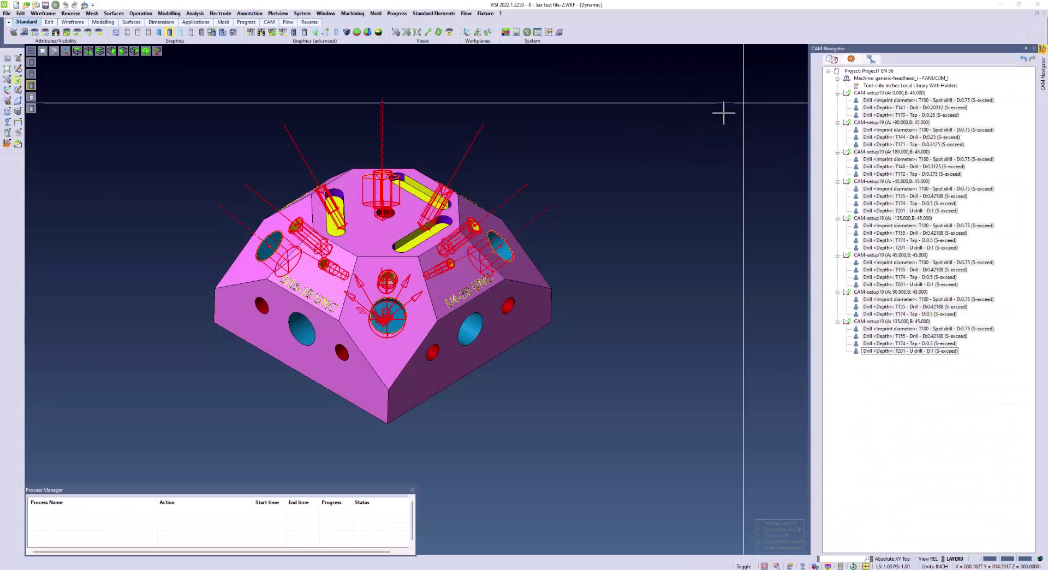
- Post-process all CAM operations into 15.NC and close its code listing
key("ctrl+a")
right_click(941, 352)
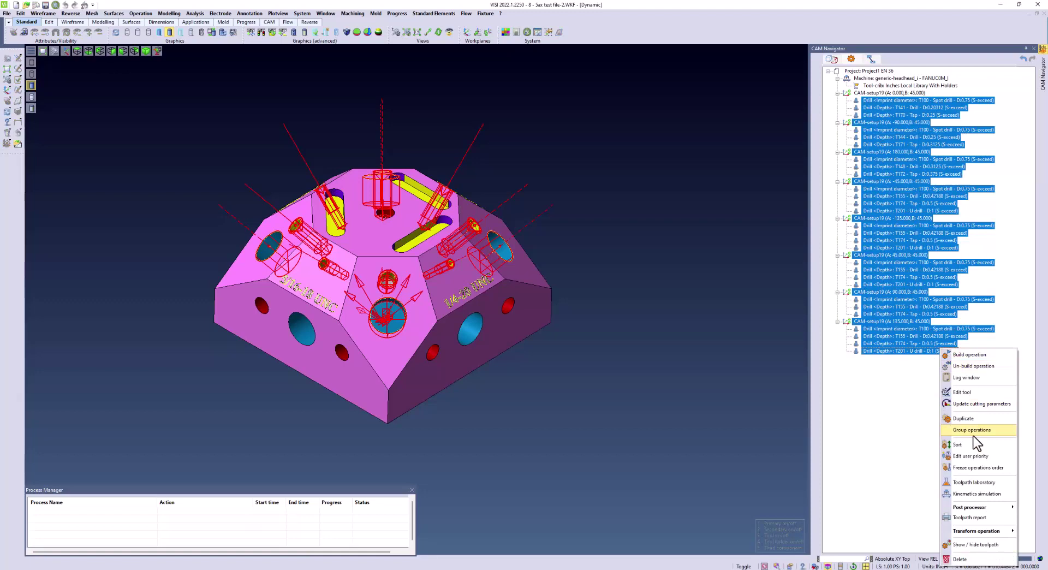
mouse_move(988, 507)
left_click(911, 510)
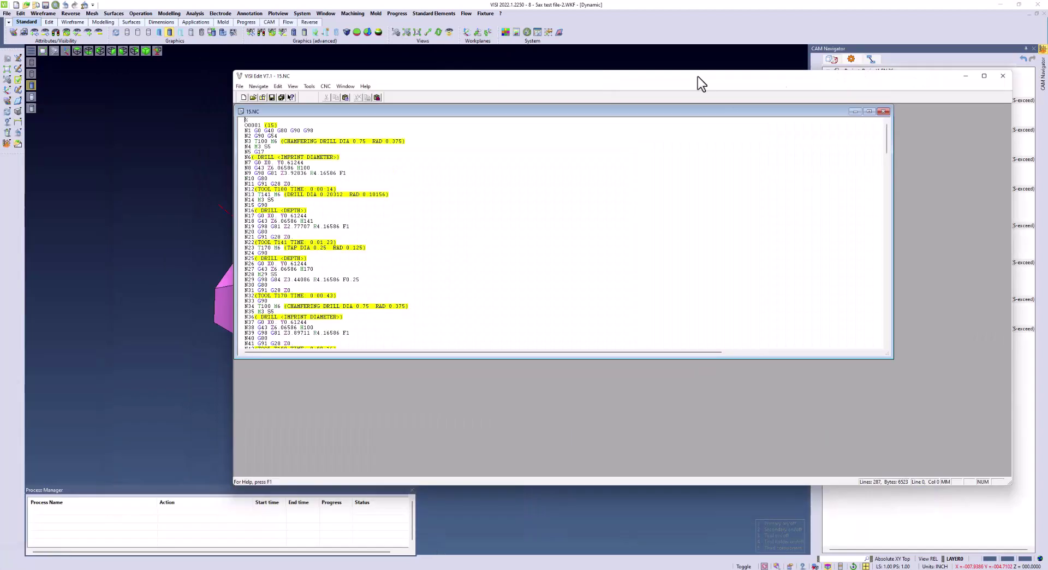
left_click_drag(698, 77, 654, 69)
left_click(939, 72)
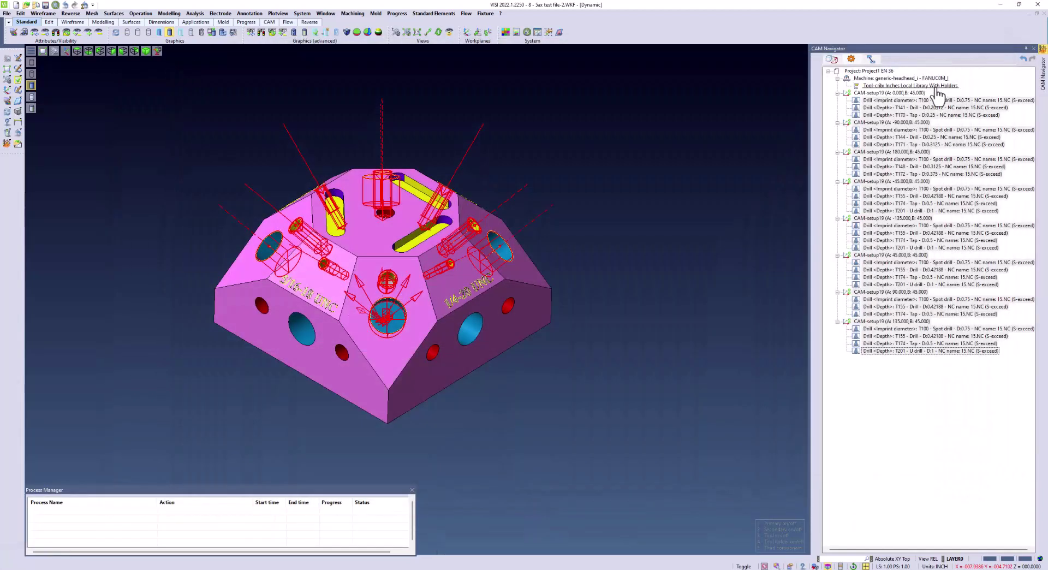